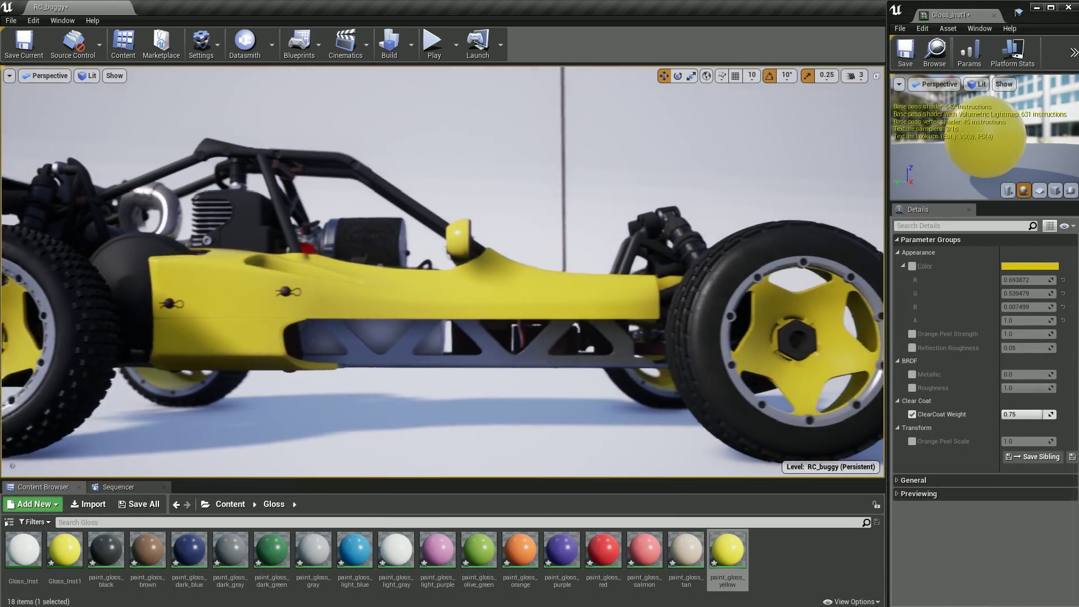
- Truck sideways along the yellow RC buggy, then orbit to a front three-quarter view
middle_drag(269, 355, 188, 355)
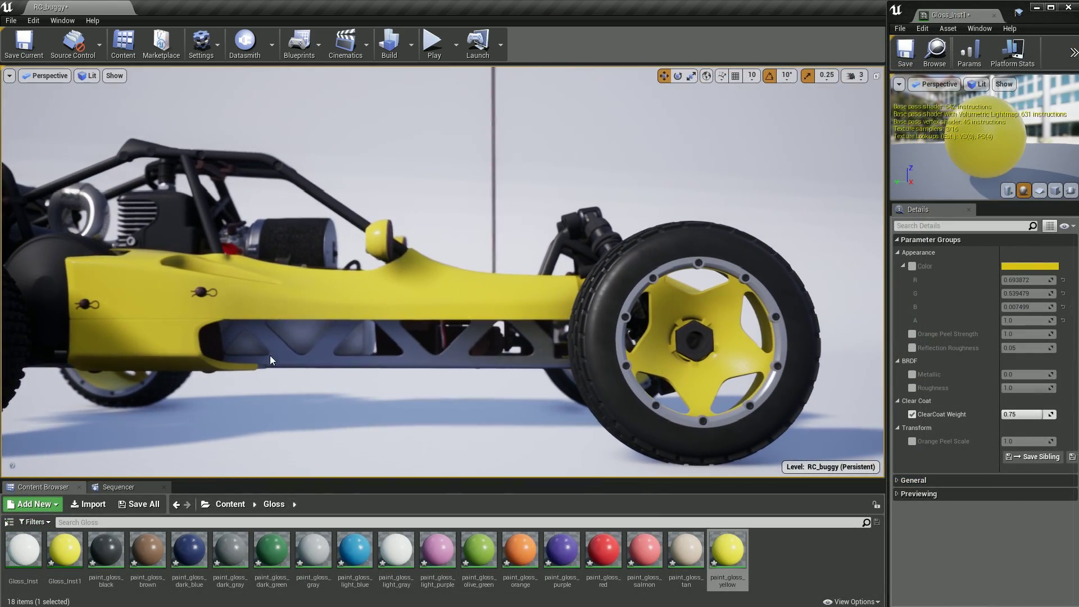
alt+drag(443, 272, 275, 272)
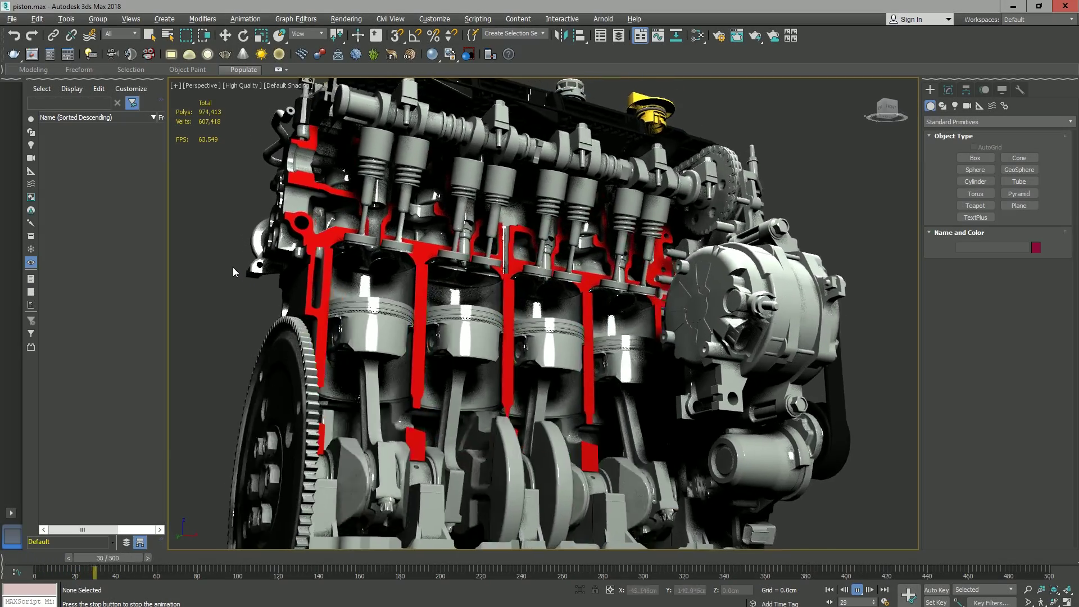
- Orbit to a frontal view of the piston engine cutaway, then orbit and pan around PLANTS_159_vertex.max's potted plants
alt+middle_drag(232, 268, 213, 282)
alt+middle_drag(214, 282, 205, 282)
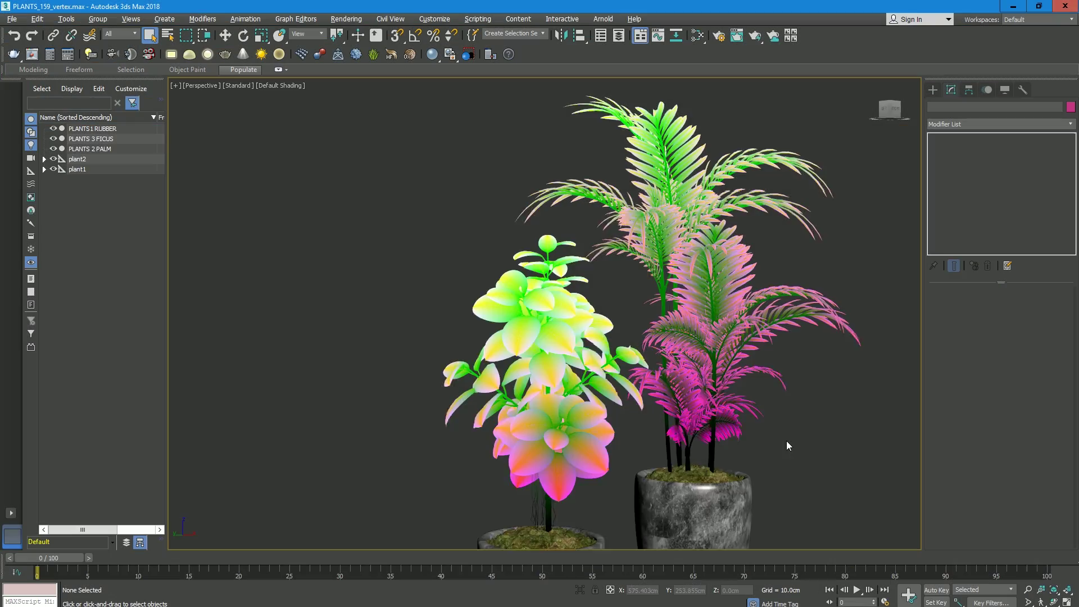
alt+middle_drag(786, 440, 760, 439)
alt+middle_drag(759, 437, 765, 435)
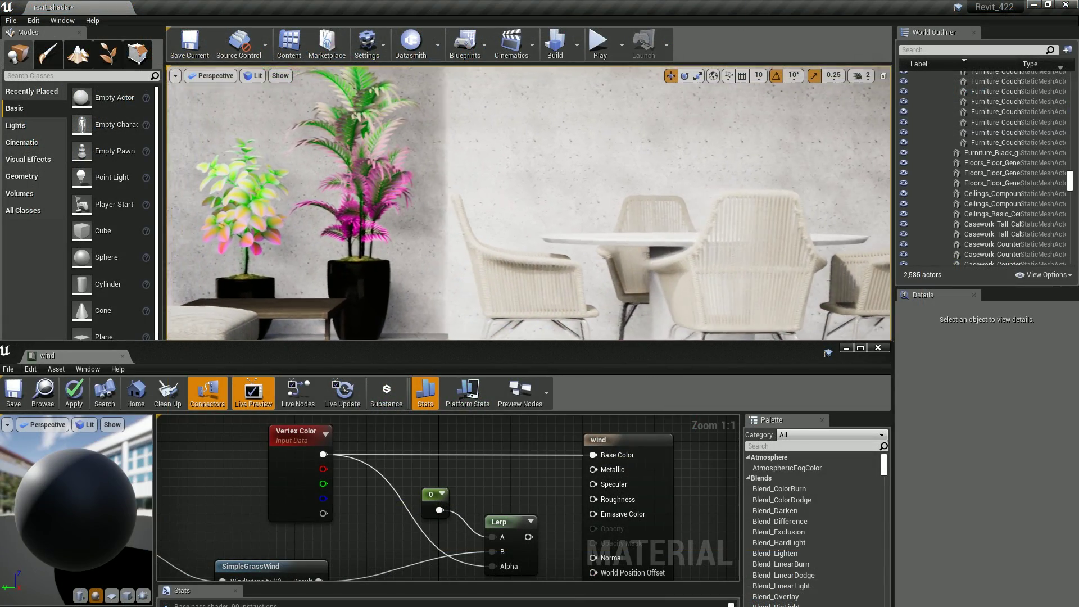
middle_drag(528, 202, 400, 186)
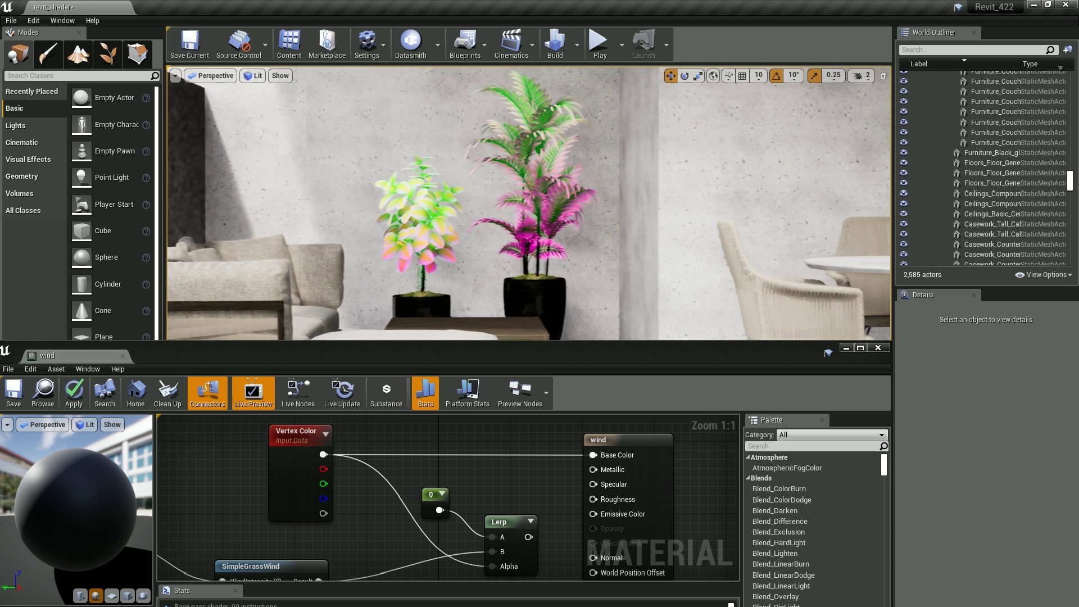
- Pan the wind material graph and wire the Lerp output into World Position Offset
right_drag(373, 545, 340, 546)
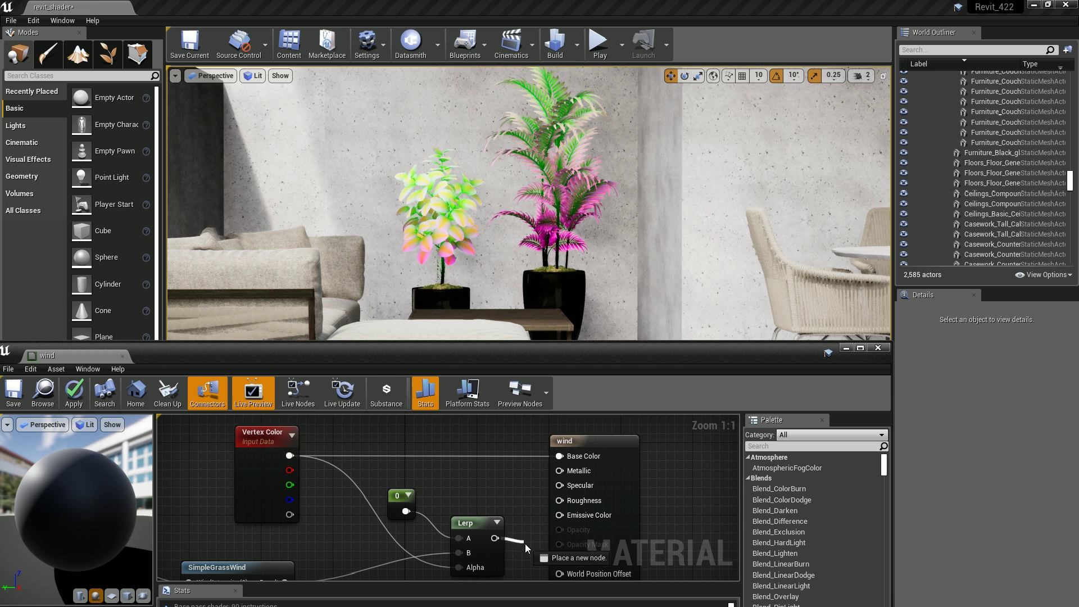
drag(525, 543, 564, 504)
right_drag(529, 451, 540, 520)
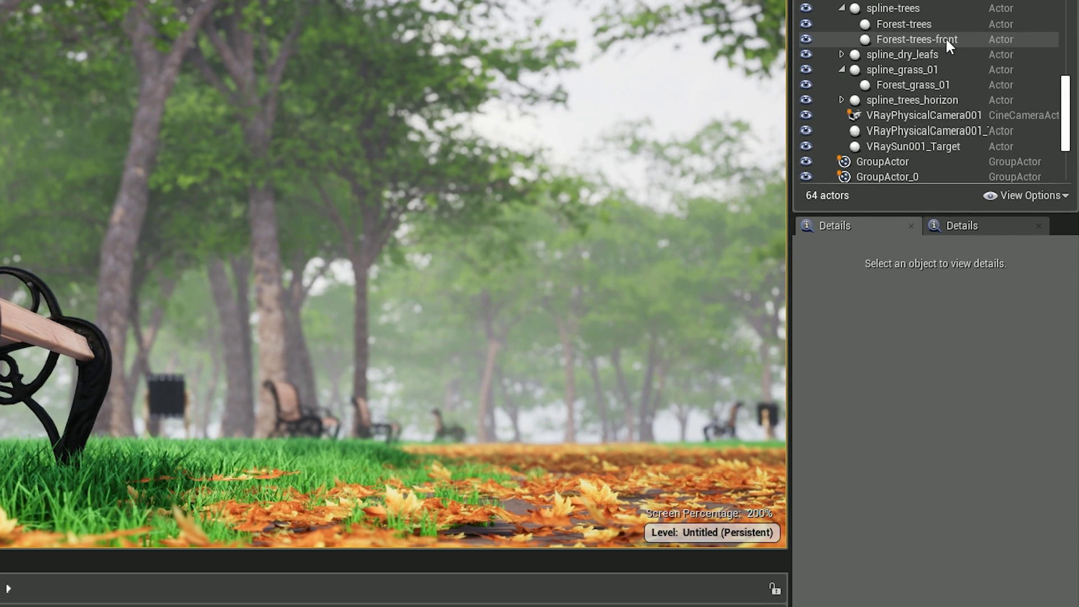
- Select Forest-trees-front and inspect the static meshes of MAPLE003_1 and MAPLE003_2
click(946, 40)
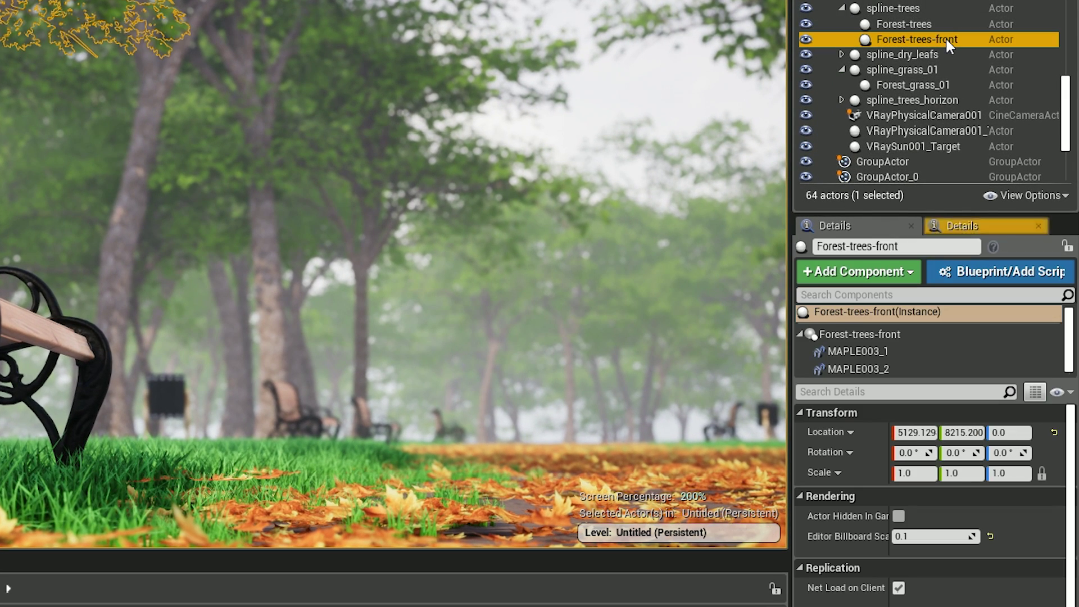
click(917, 359)
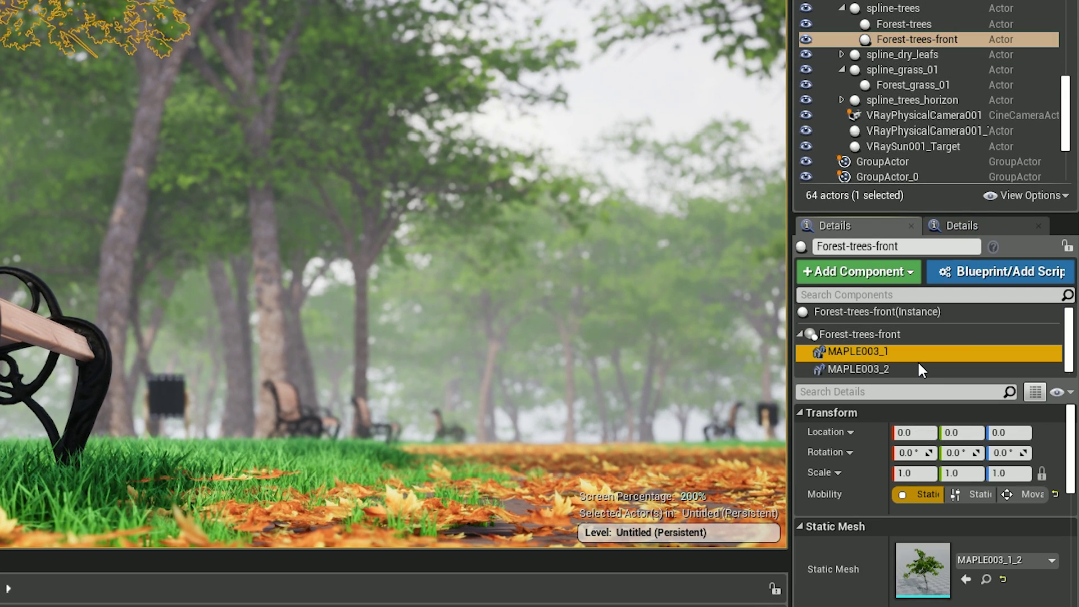
click(919, 367)
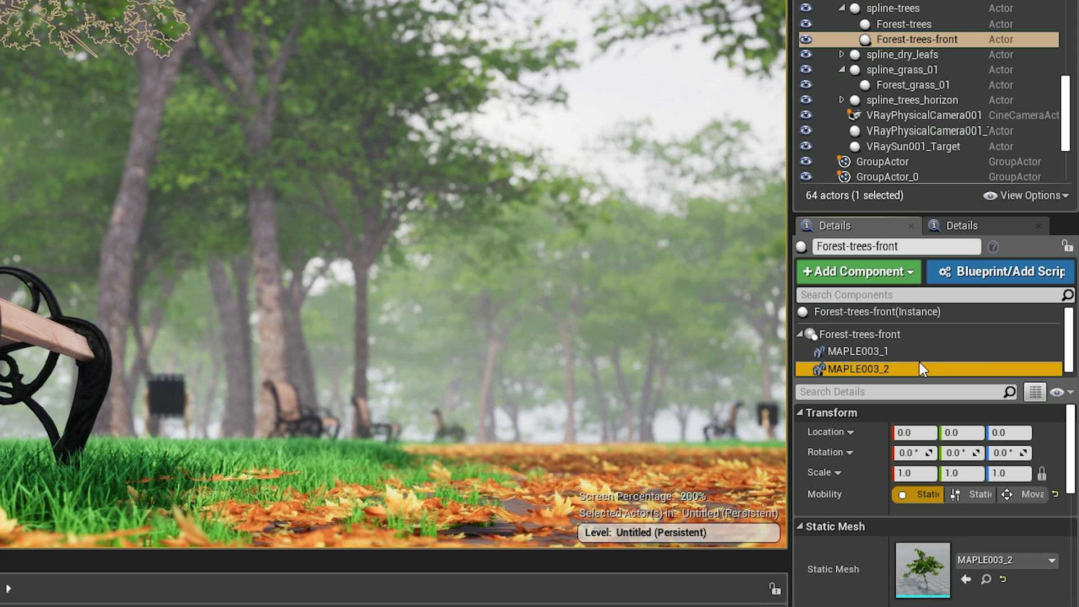
click(918, 349)
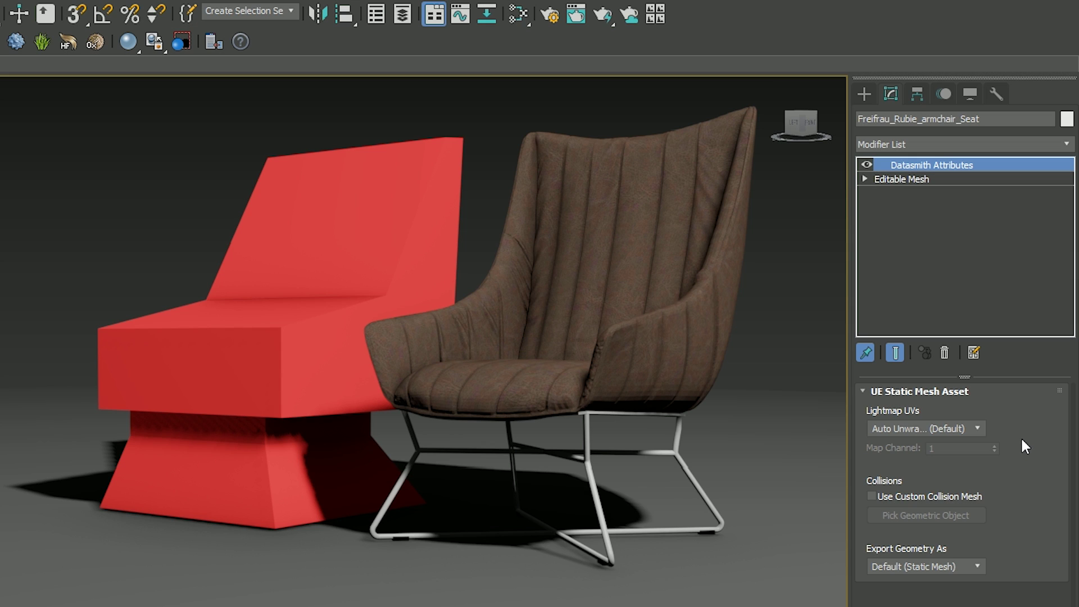
- Set the seat's Lightmap UVs to Specify Lightmap Channel and pick pCube1 as its collision mesh
click(956, 427)
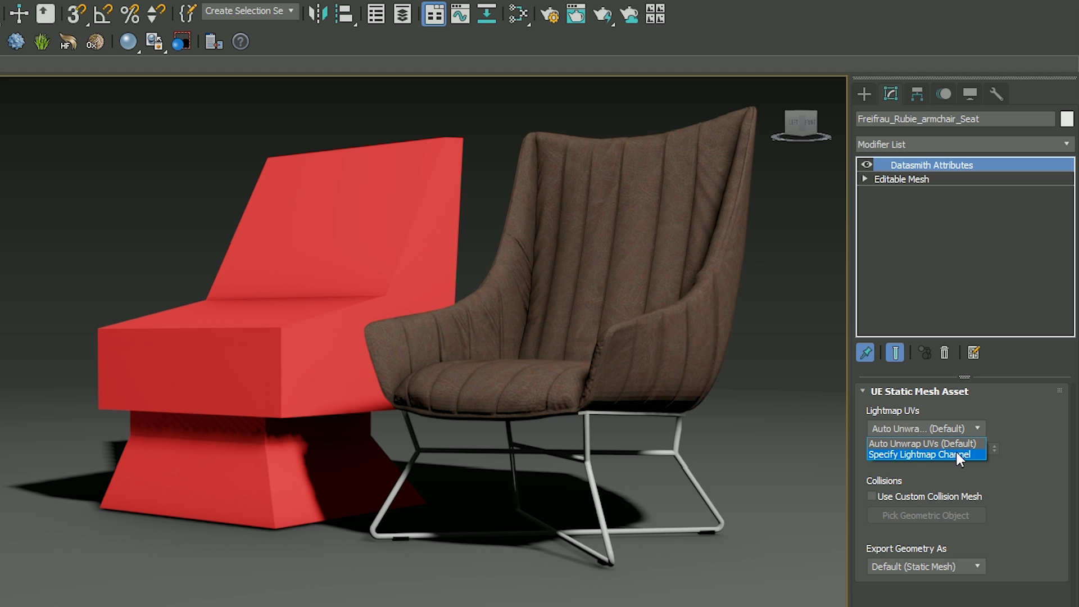
click(955, 454)
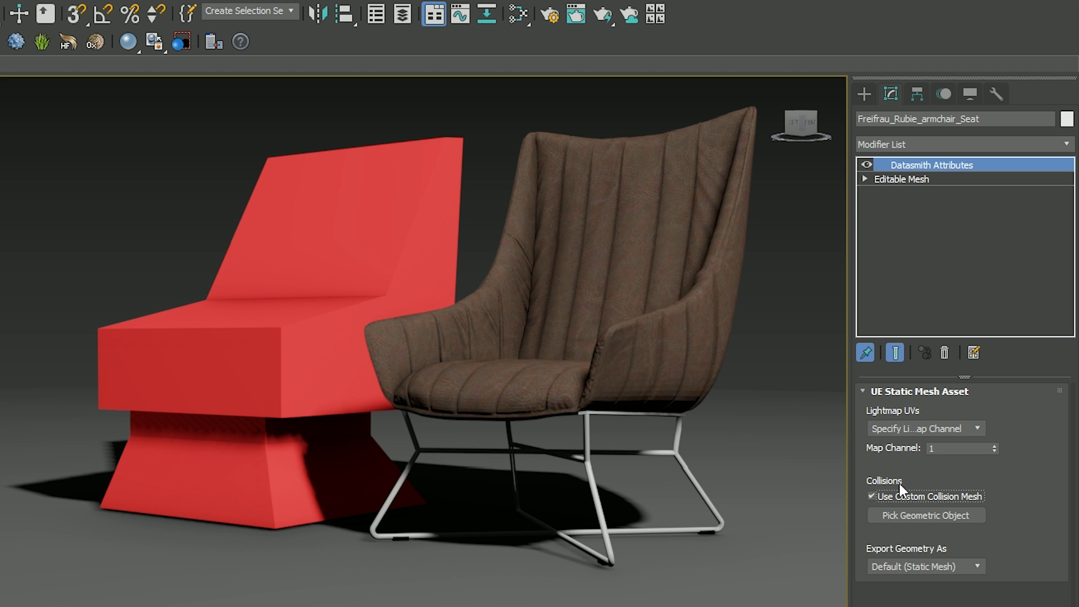
click(933, 514)
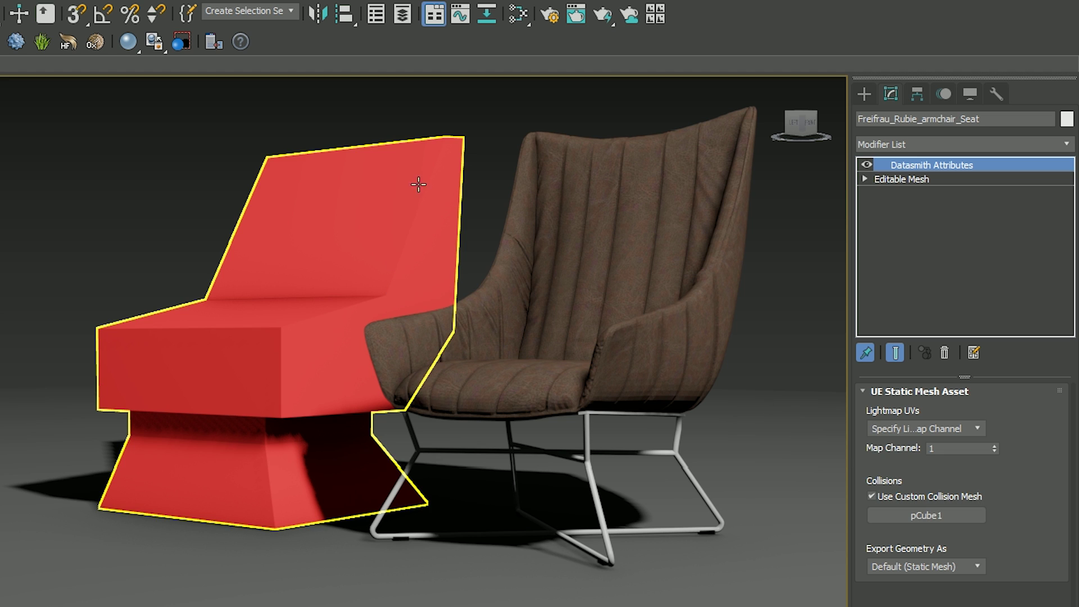
click(960, 564)
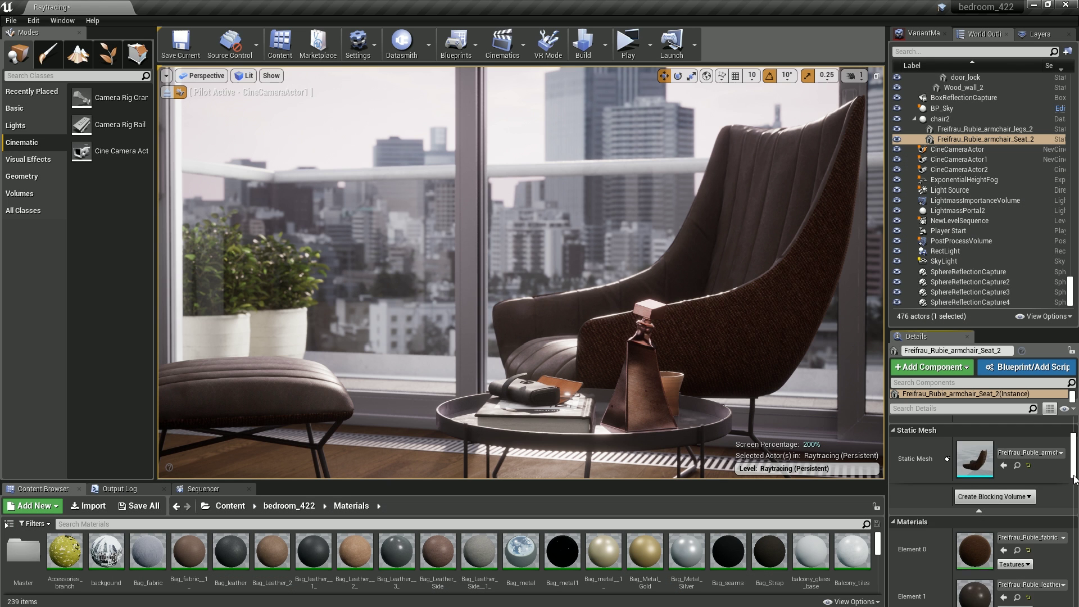
scroll(1073, 502, down, 8)
- Expand the armchair seat's six Component Tags, then select linked townhouse unit 3
drag(1073, 501, 1074, 507)
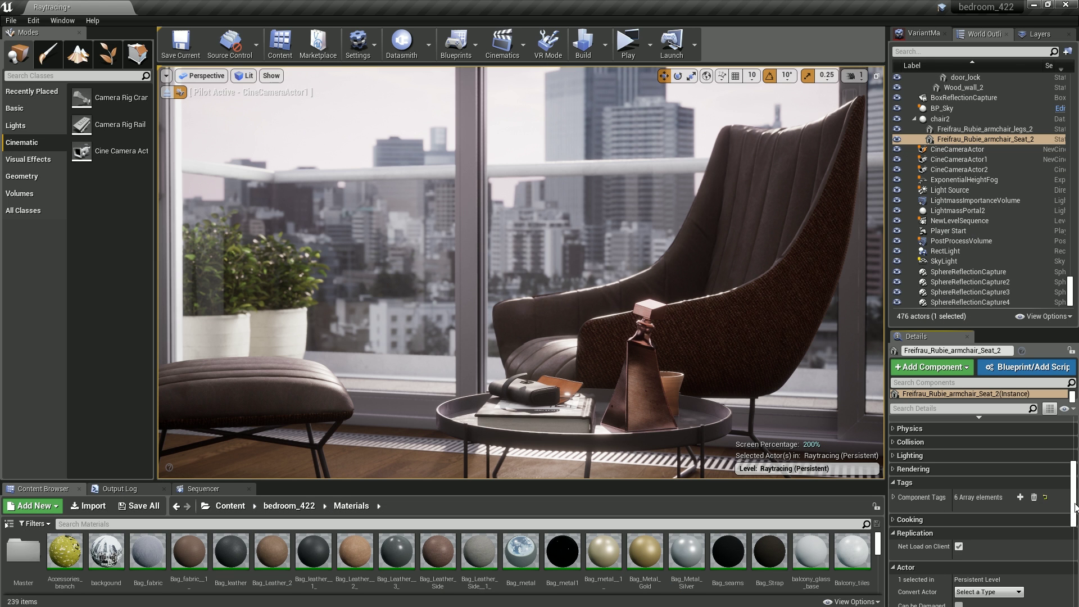
click(893, 498)
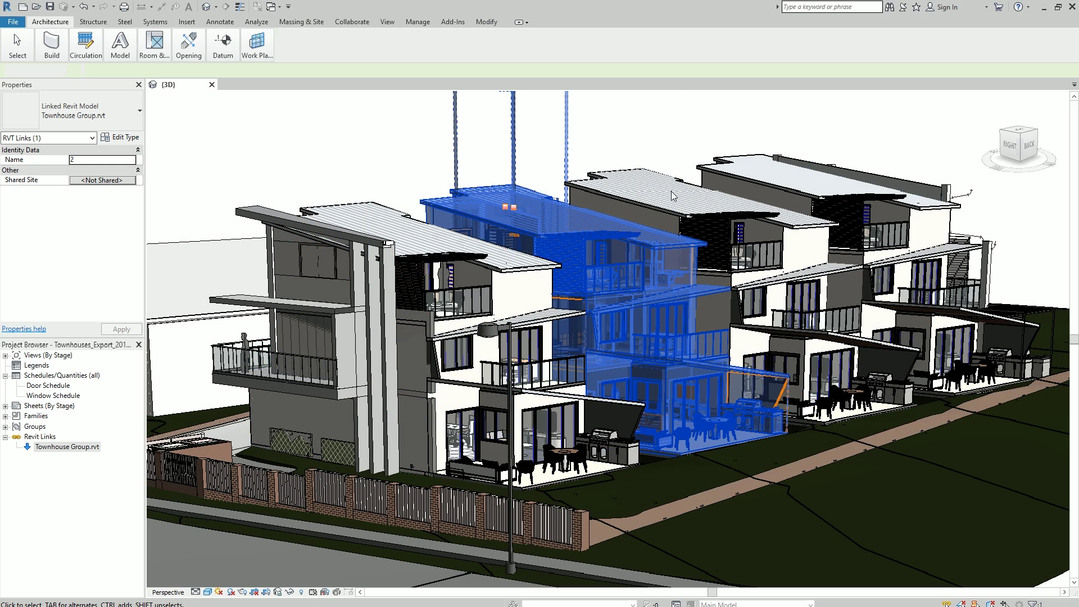
key(Escape)
click(681, 191)
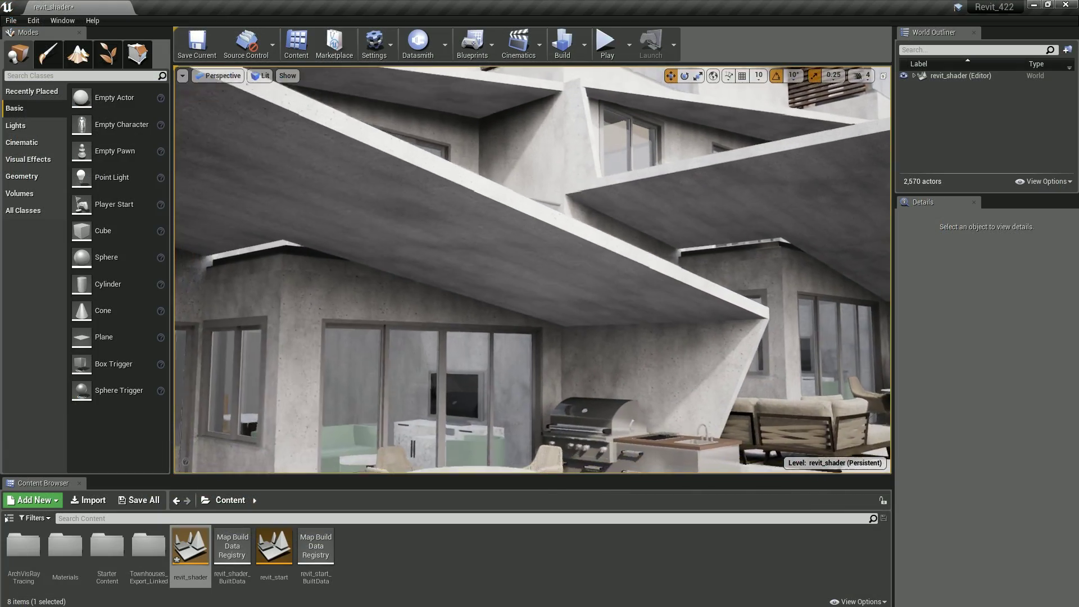
- Swap the Revit window to M_Fixed 0406 x 0610mm and reimport Townhouses_Export_Linked from the new file
right_drag(744, 278, 748, 309)
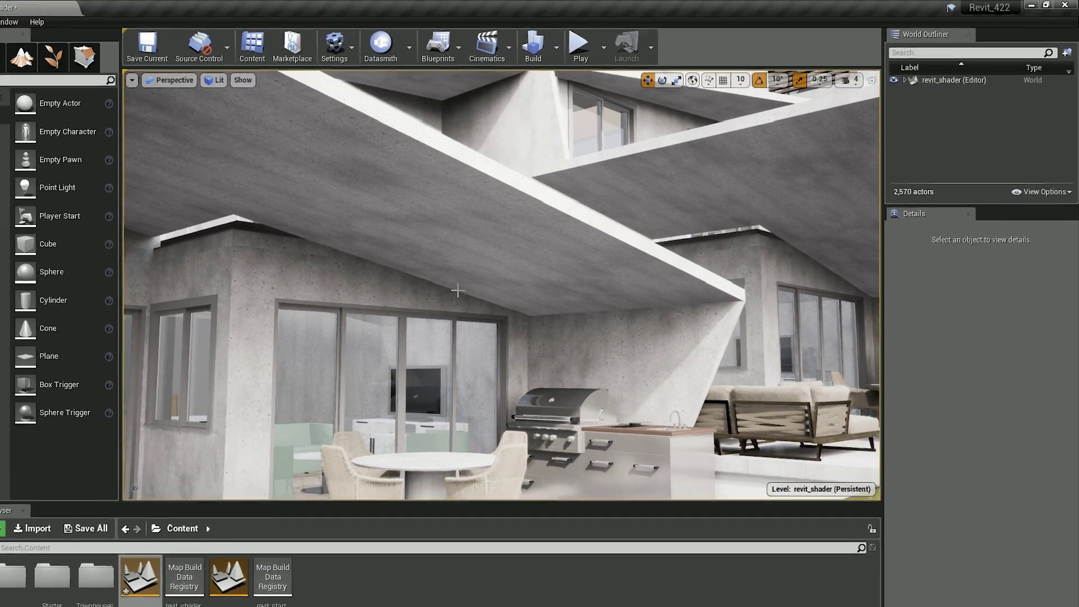
click(482, 280)
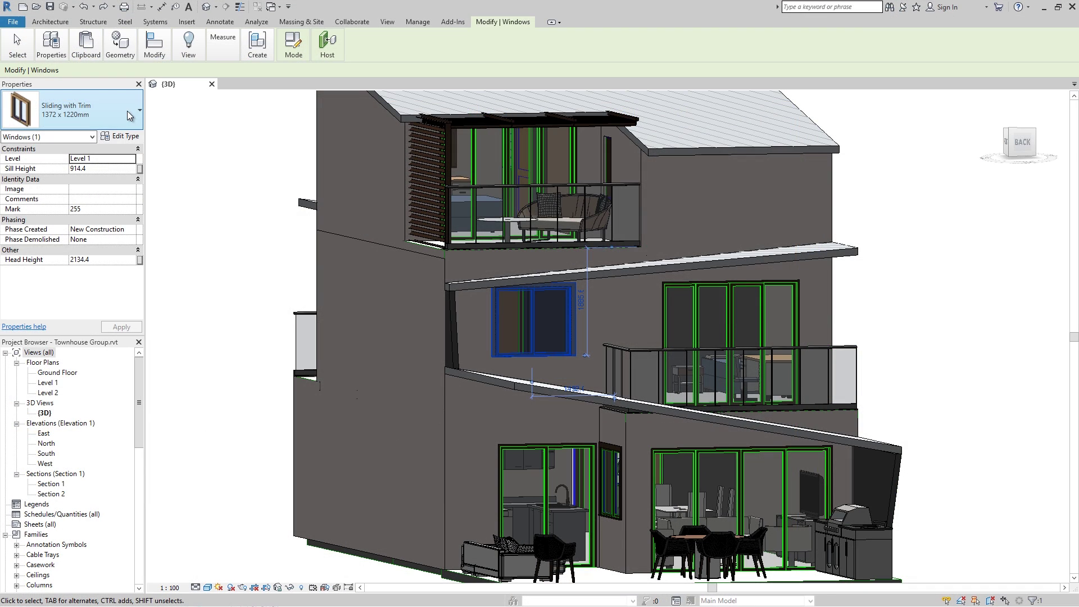
click(127, 110)
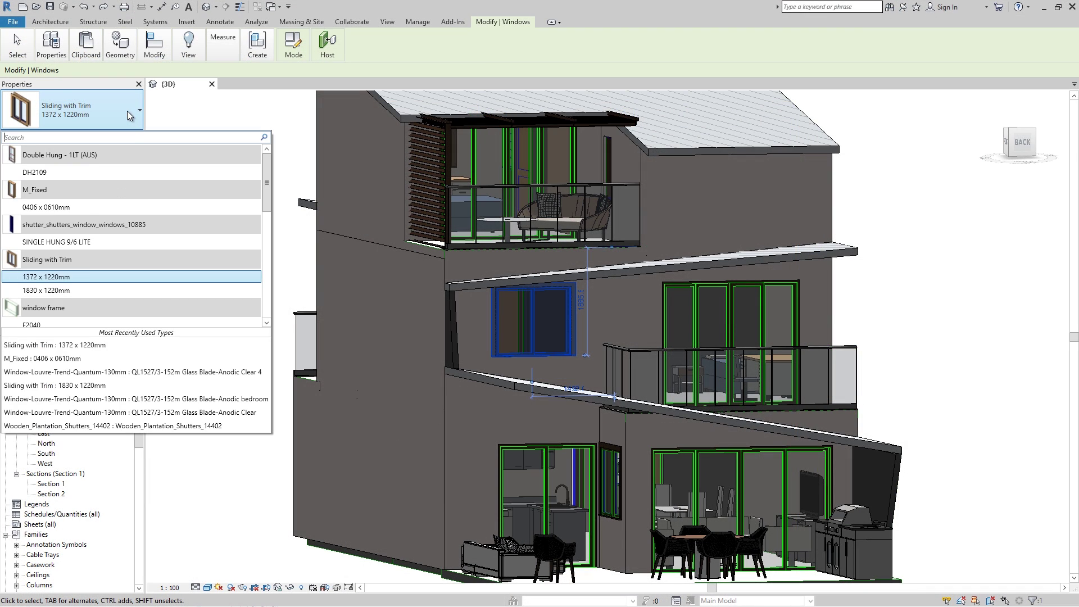
click(93, 207)
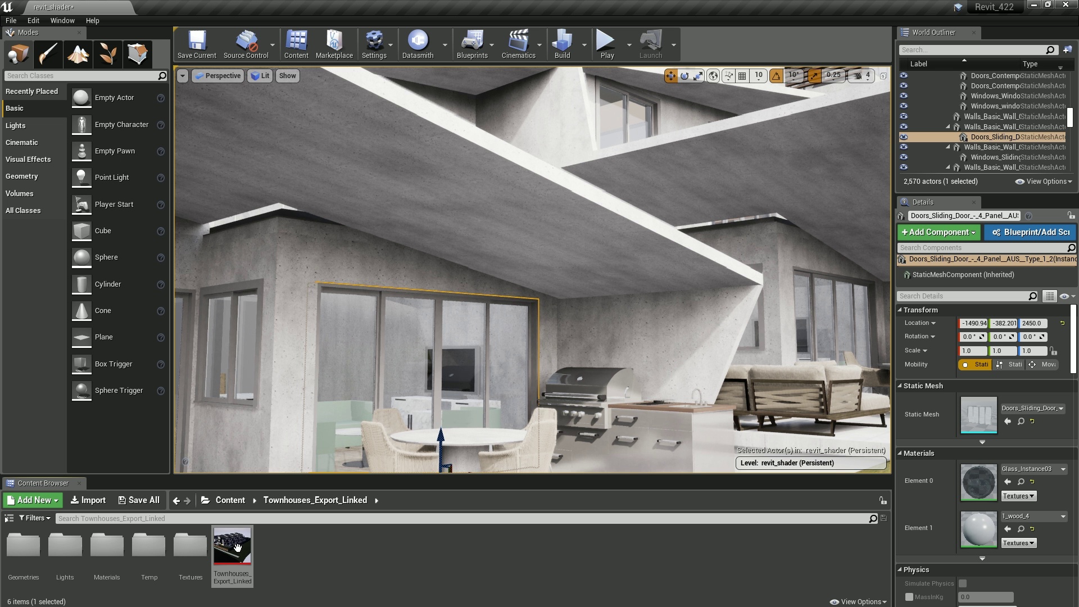
right_click(239, 552)
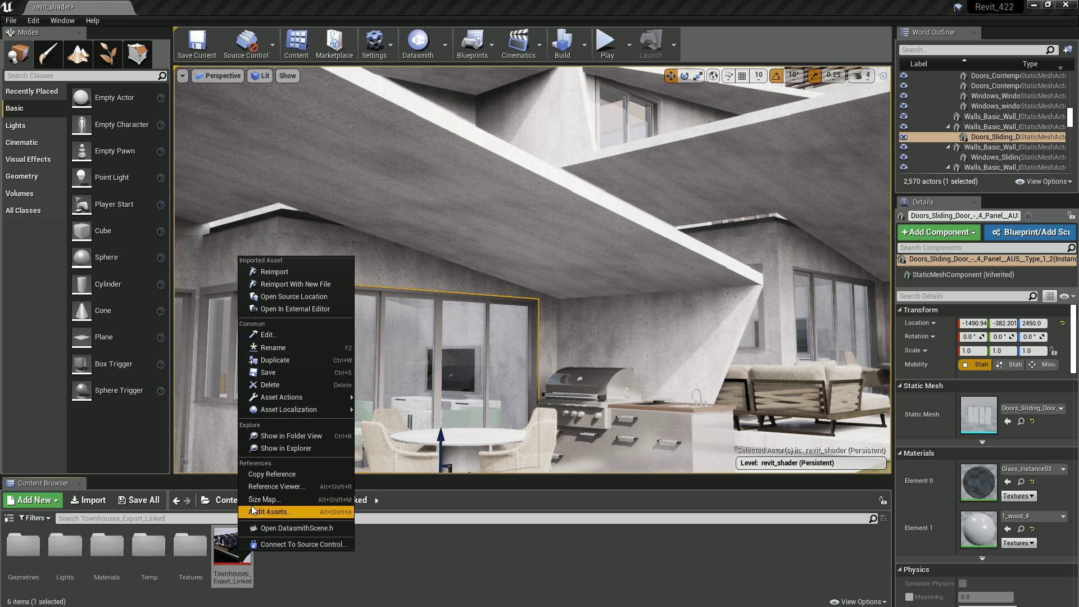
click(288, 285)
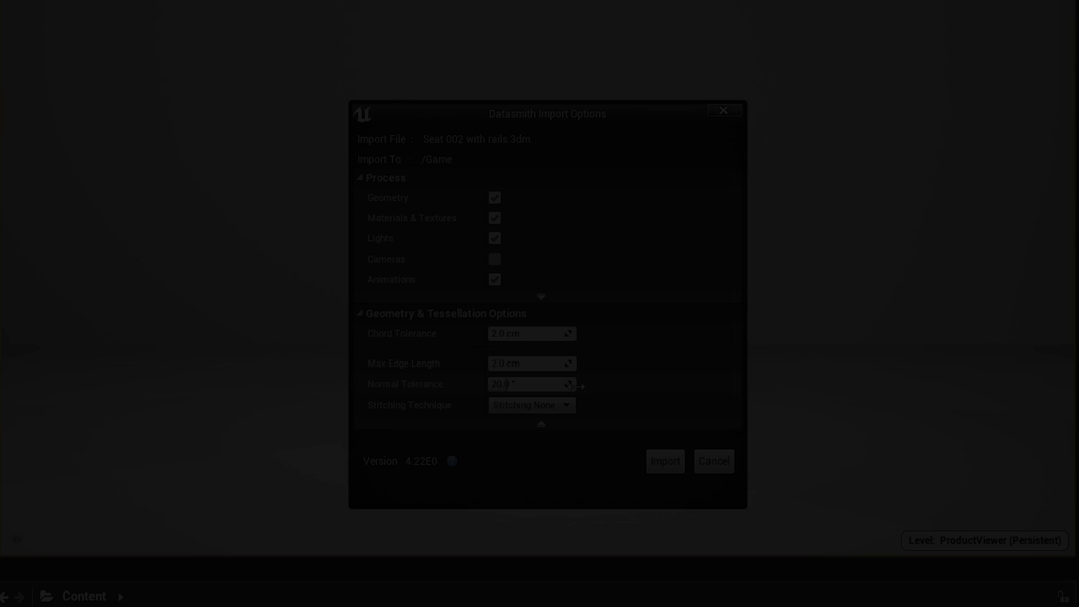
- Import Seat 002 with rails.3dm with Stitching None and orbit around the seat
click(559, 406)
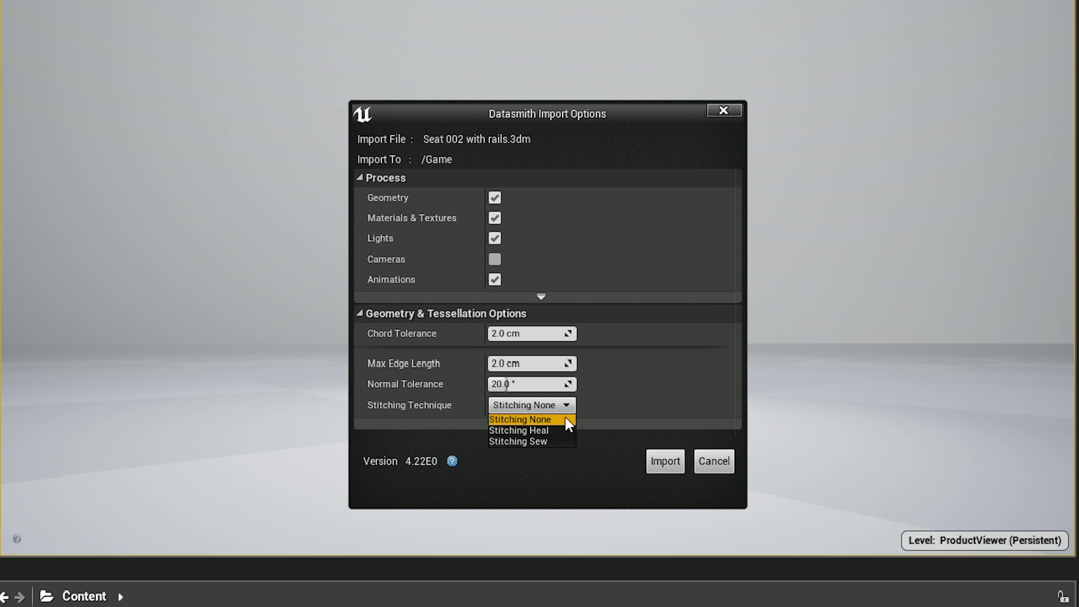
click(565, 419)
click(665, 460)
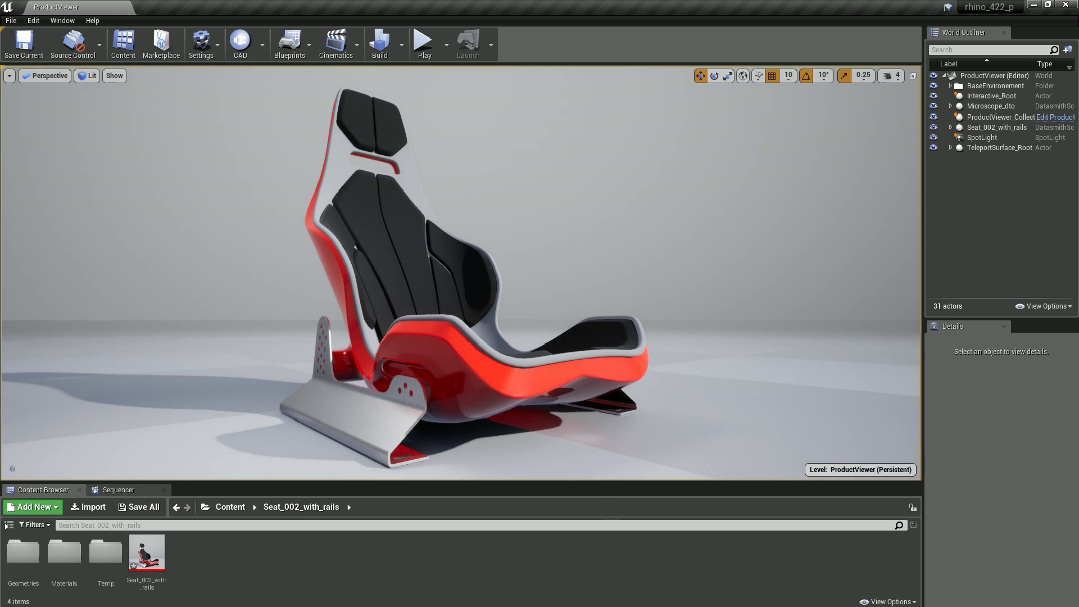
alt+drag(702, 371, 674, 340)
alt+drag(624, 448, 609, 336)
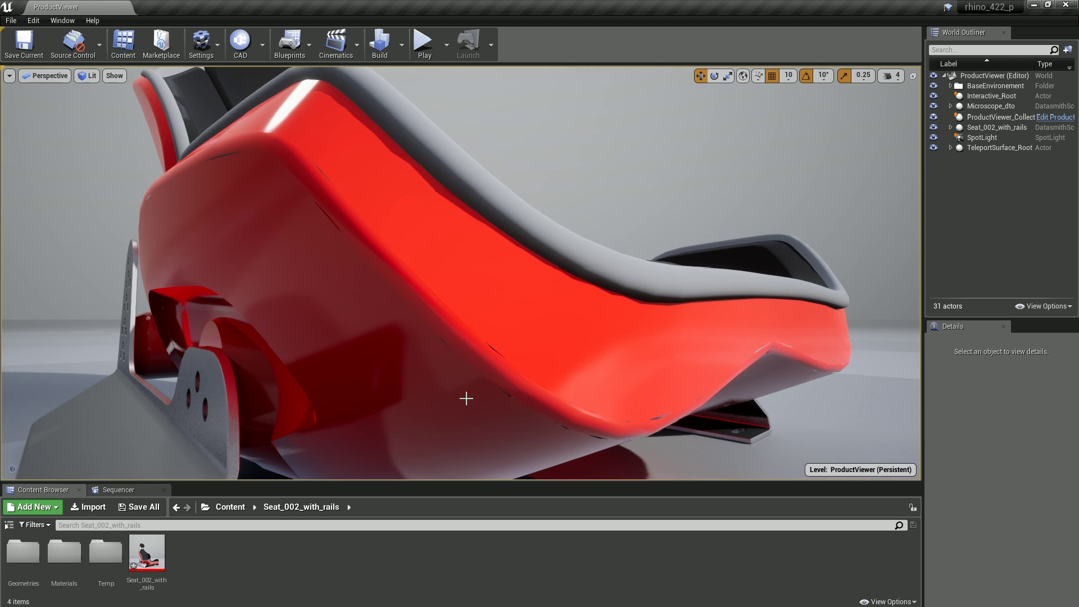
- Reimport the ON_Brep mesh with Stitching Heal, Chord Tolerance 0.5 and Max Edge Length 0.5
double_click(28, 558)
right_click(13, 558)
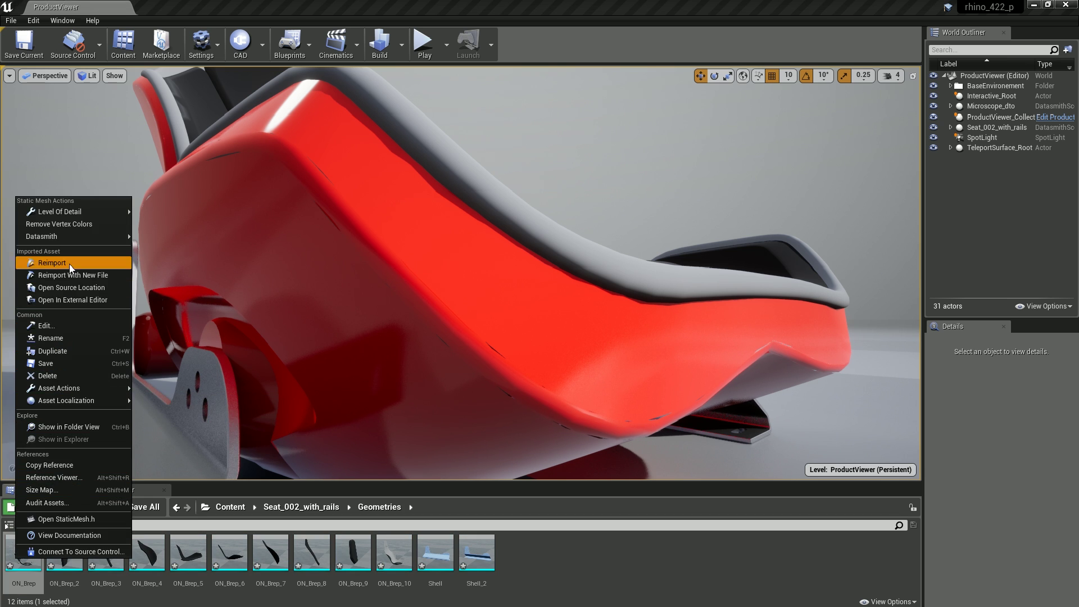
click(52, 263)
click(519, 349)
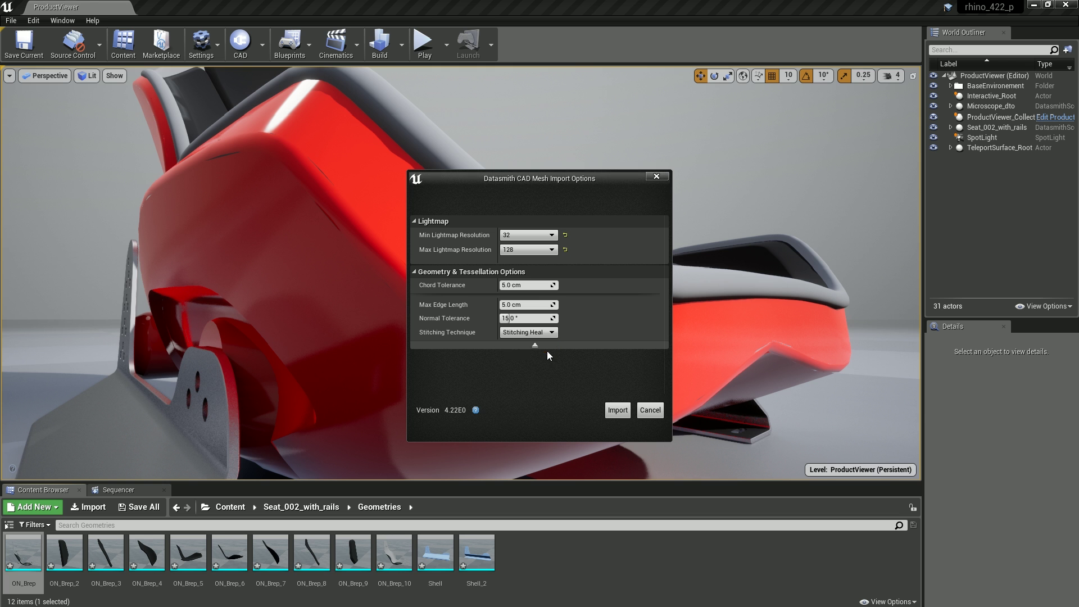
click(528, 285)
text(0.5)
click(531, 304)
text(.5)
click(617, 409)
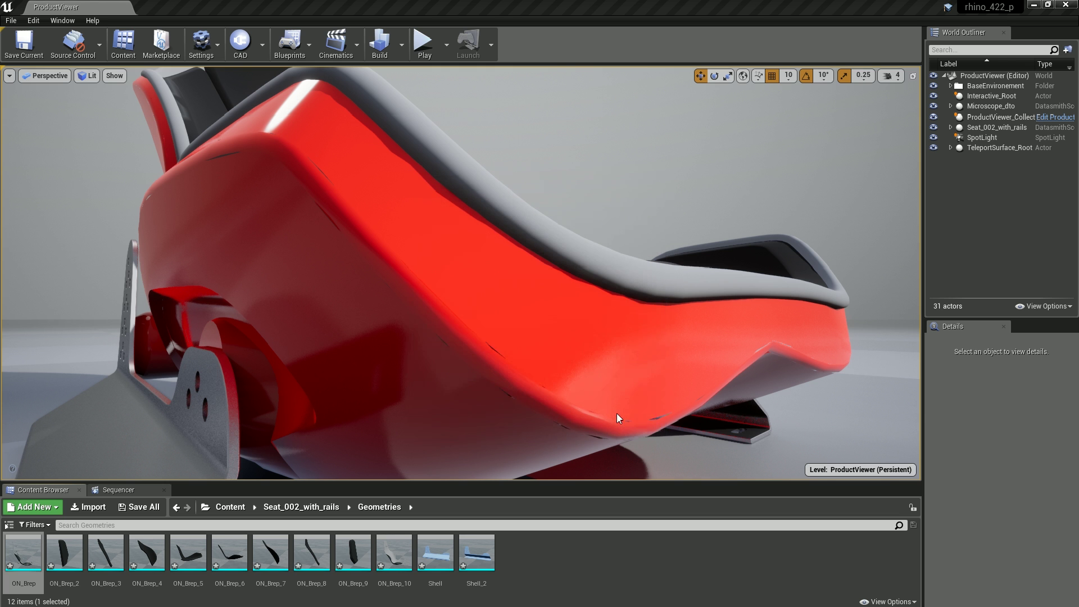
- Pull back and orbit around the reimported racing seat to inspect it
alt+right_drag(705, 441, 621, 440)
alt+drag(705, 441, 723, 417)
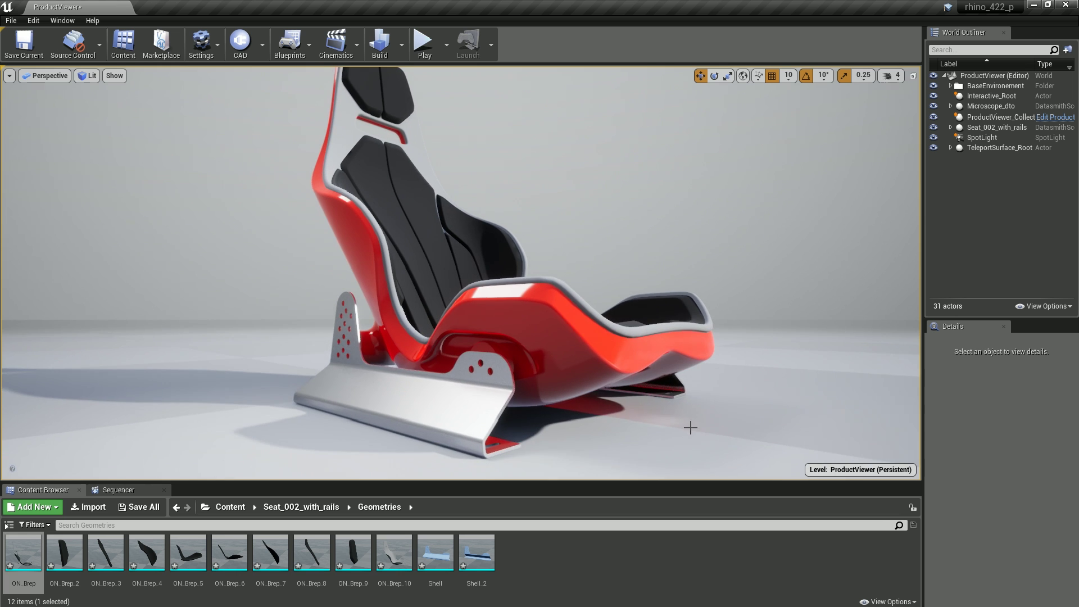
alt+right_drag(689, 429, 667, 428)
alt+drag(688, 428, 650, 445)
right_drag(646, 425, 606, 422)
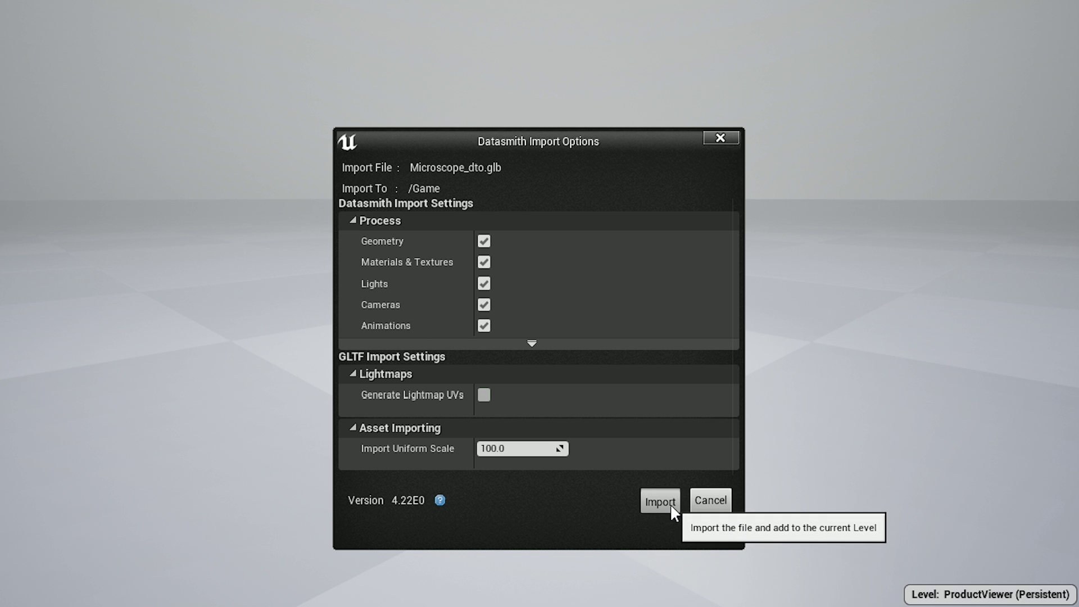
- Import Microscope_dto.glb at uniform scale 100.0 and orbit from the microscope's front to its side
click(669, 503)
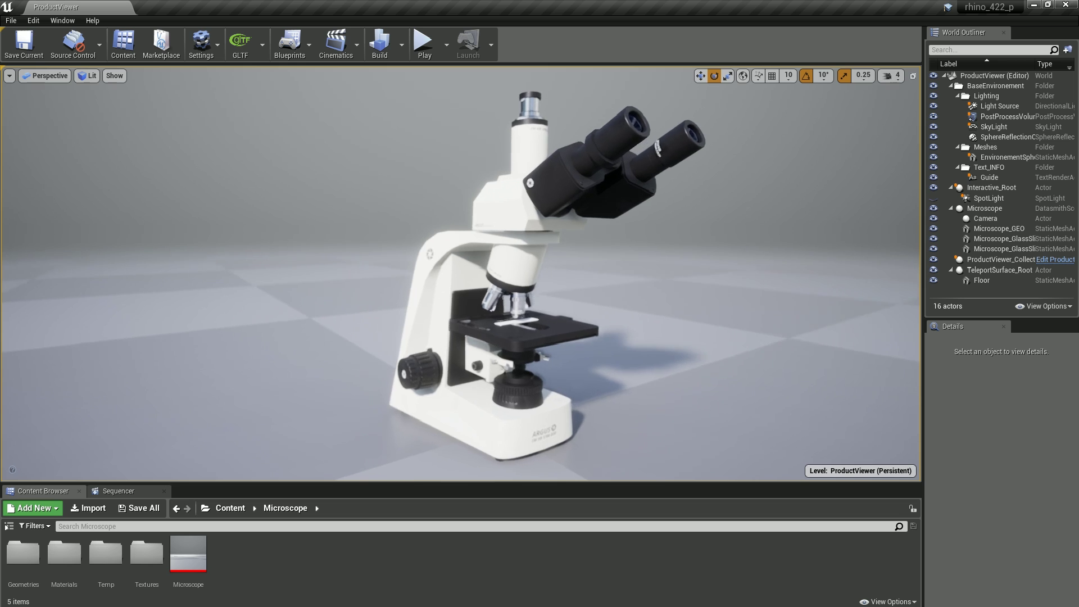
right_drag(618, 337, 550, 334)
alt+drag(550, 334, 430, 325)
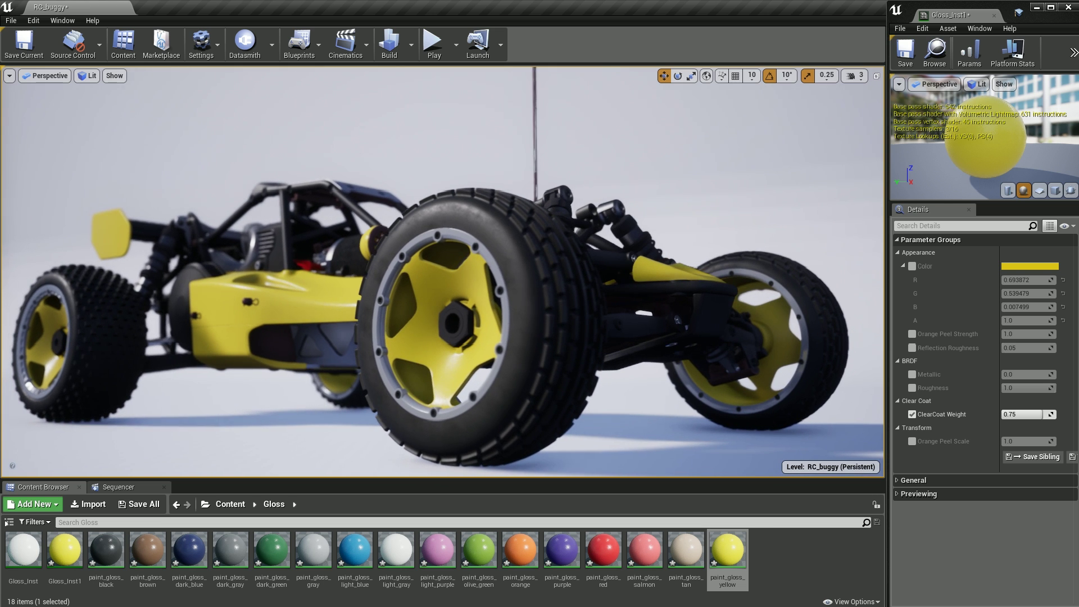
- Reimport paint_gloss_yellow, raise Orange Peel Scale to about 20.9 and ClearCoat Weight toward 1.0
right_click(724, 555)
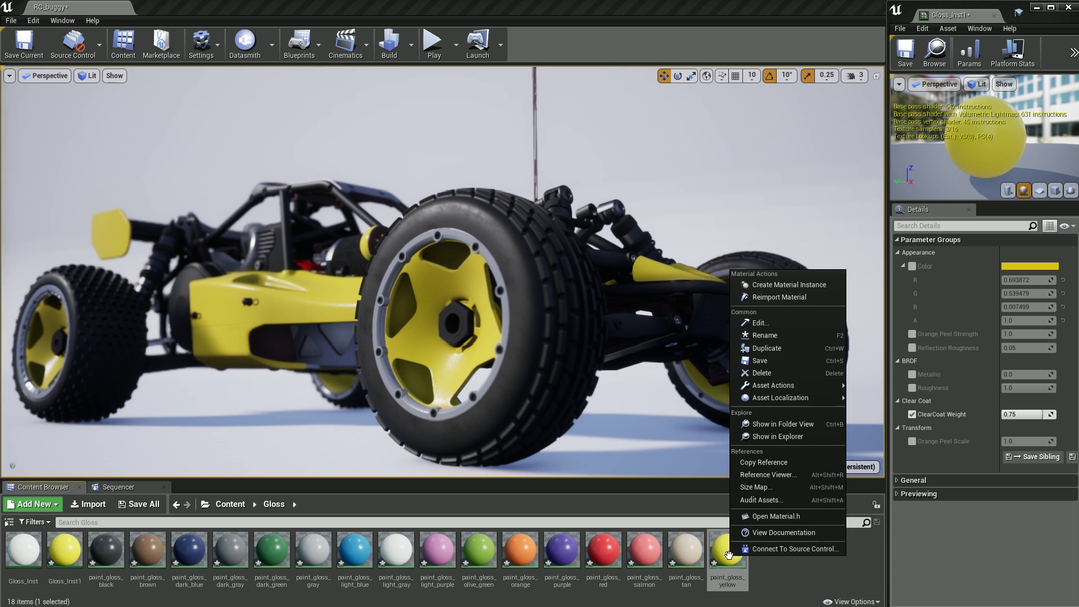
click(834, 295)
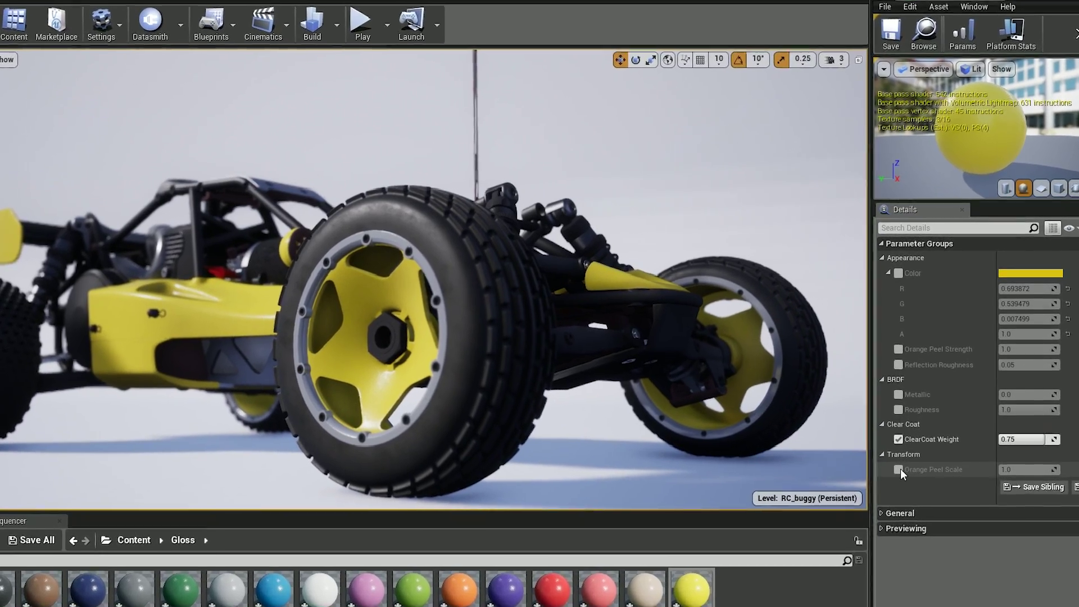
click(899, 470)
drag(1020, 470, 1043, 470)
mouse_move(1028, 546)
mouse_down()
mouse_move(1062, 555)
mouse_move(1045, 555)
mouse_up()
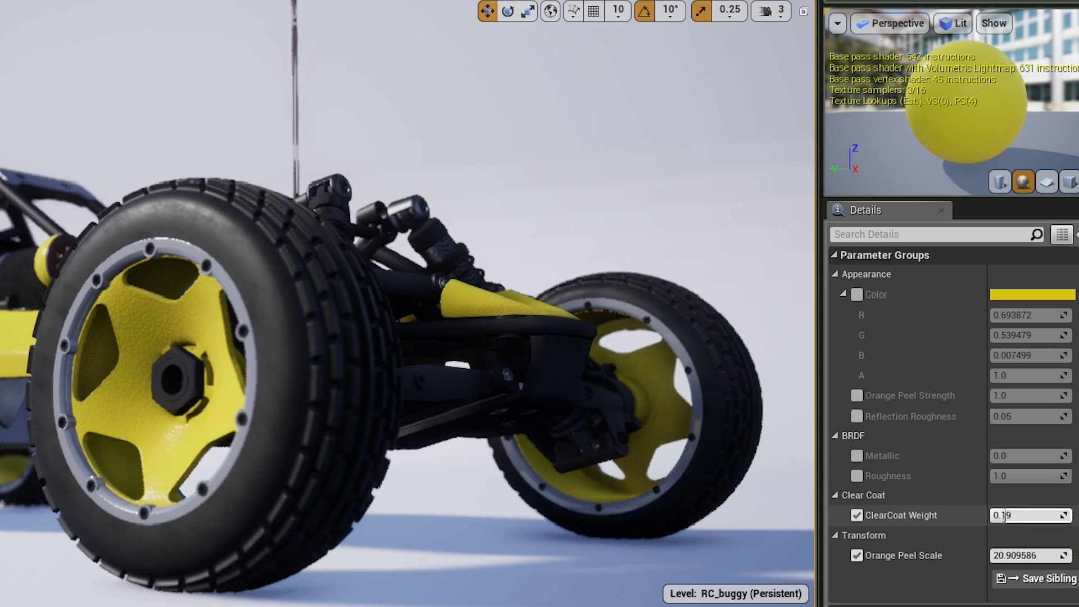
drag(1064, 515, 1073, 515)
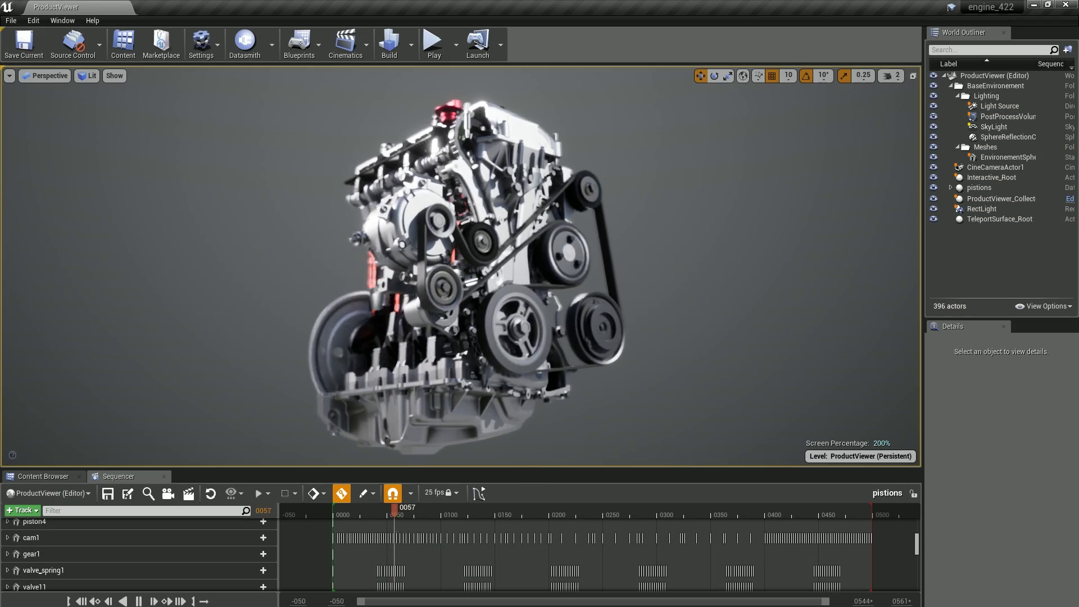